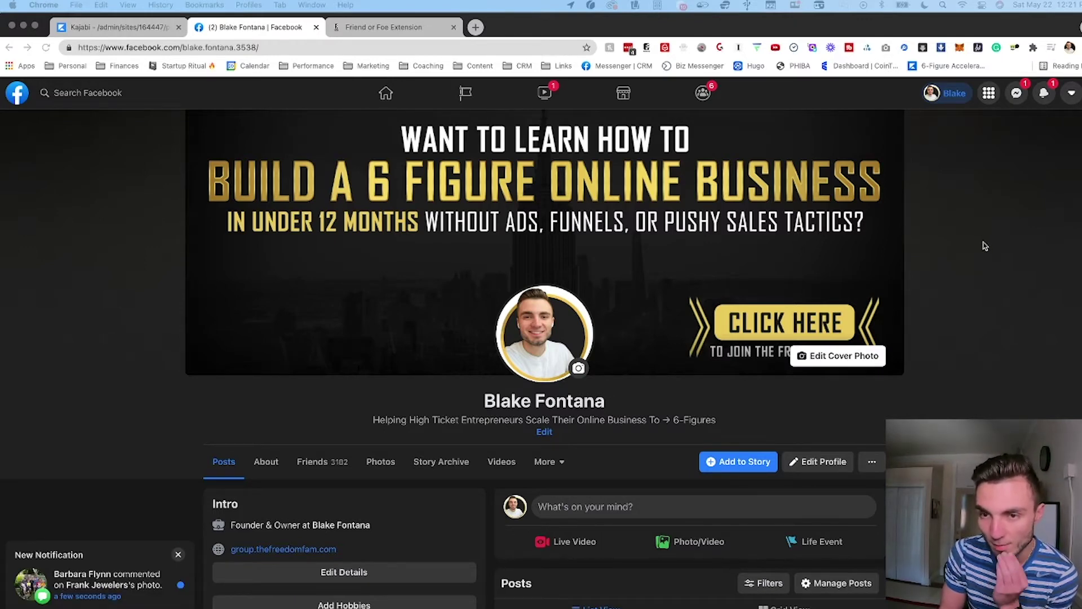
# Open the Friend or Foe extension settings from the Chrome toolbar.
pyautogui.click(648, 48)
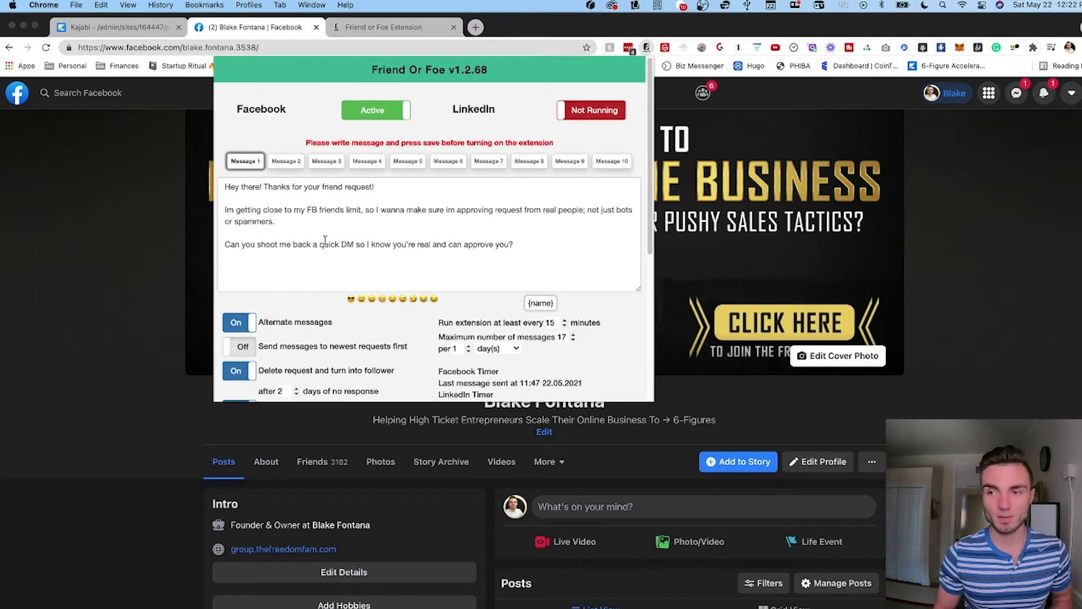
# Close the extension popup and go from the Facebook home feed to the Friends page.
pyautogui.click(981, 316)
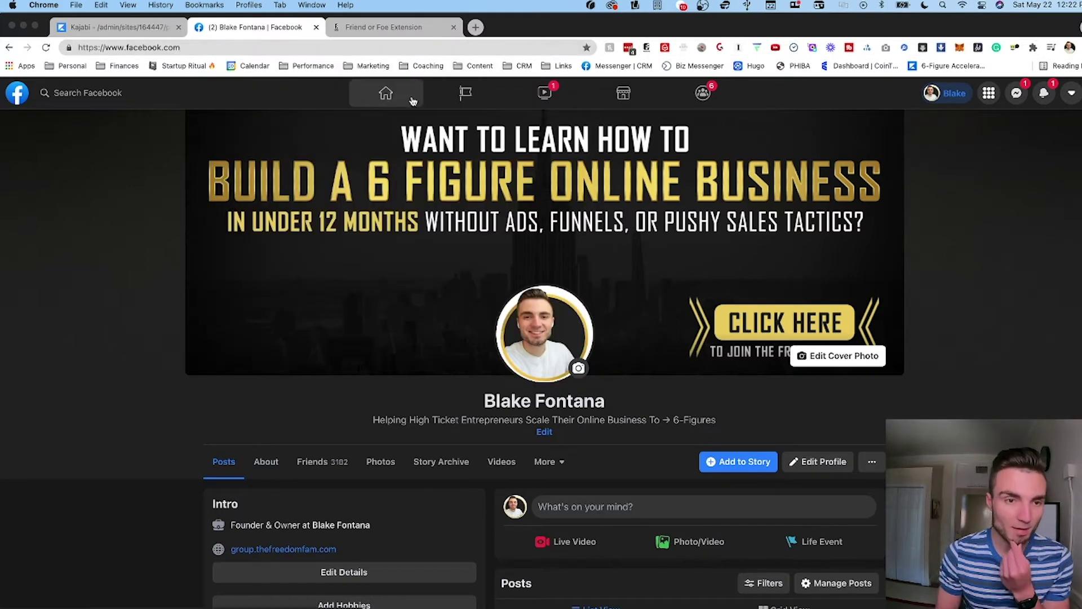
pyautogui.click(413, 101)
pyautogui.click(145, 153)
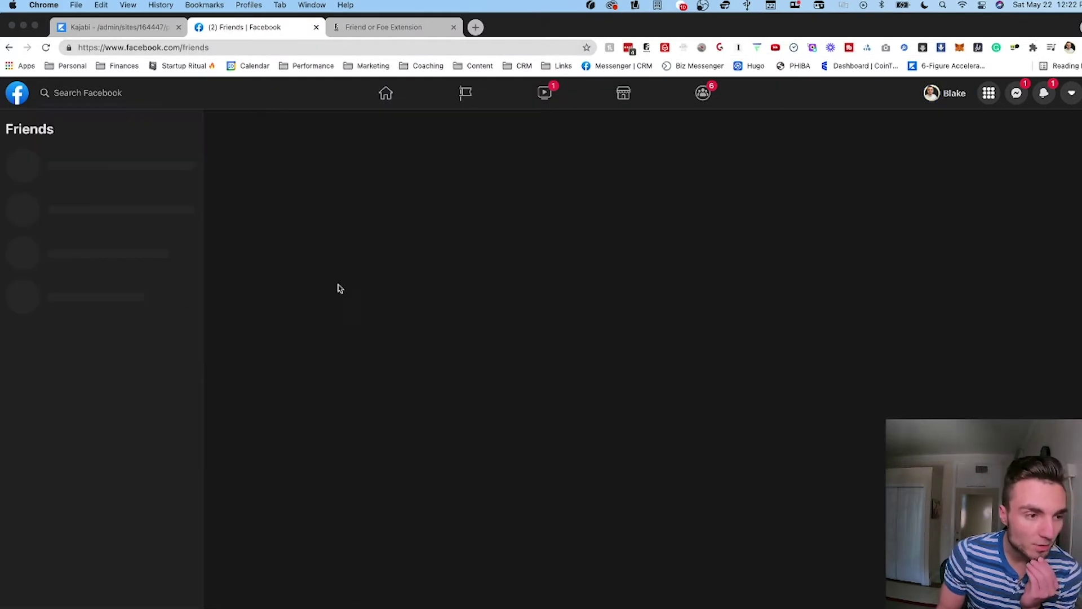
# Scroll through the pending friend requests, then reopen the Friend or Foe settings.
pyautogui.scroll(-3, 174, 271)
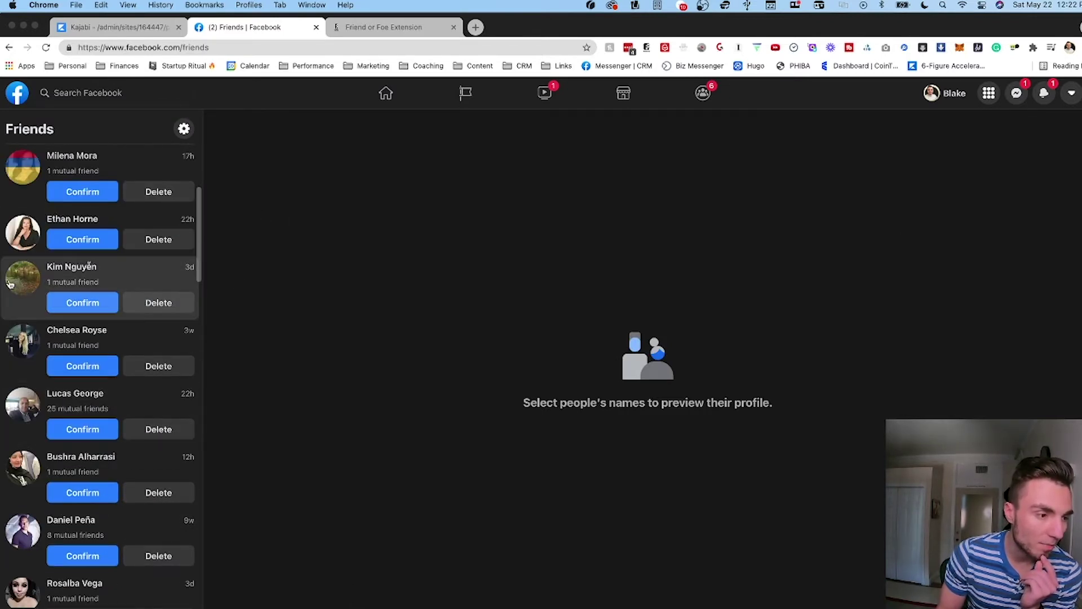
pyautogui.scroll(-3, 39, 290)
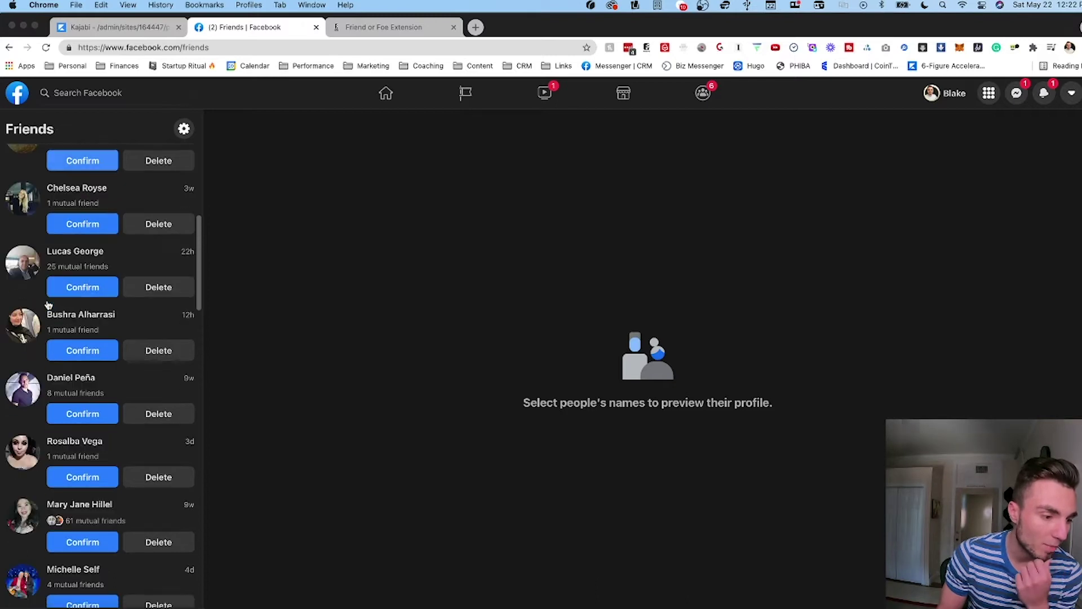
pyautogui.scroll(-3, 48, 304)
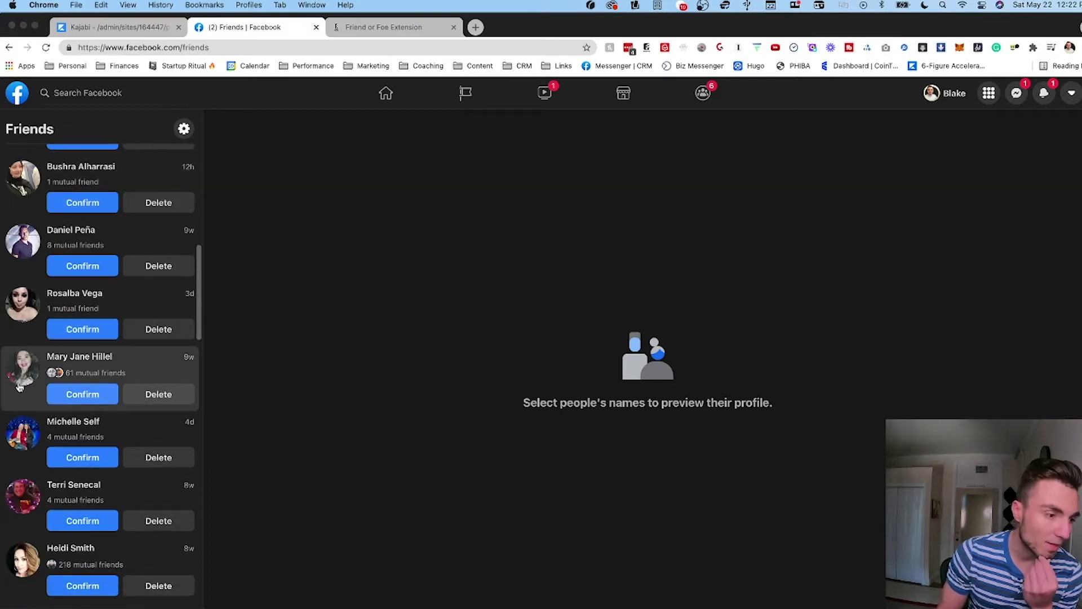
pyautogui.scroll(-2, 23, 372)
pyautogui.scroll(-5, 24, 376)
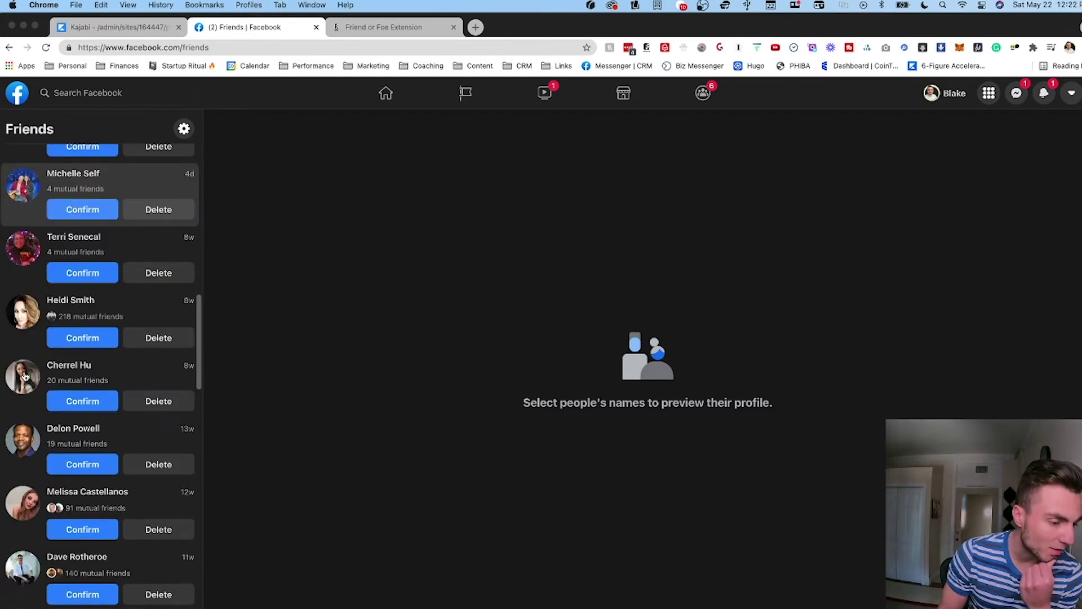
pyautogui.scroll(-4, 23, 375)
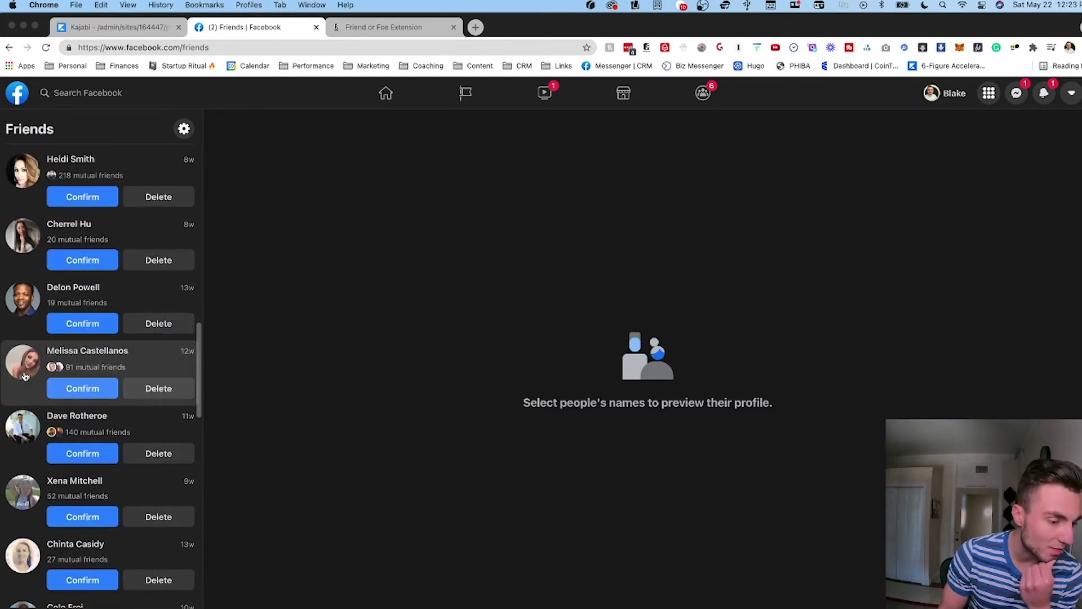
pyautogui.scroll(-1, 25, 376)
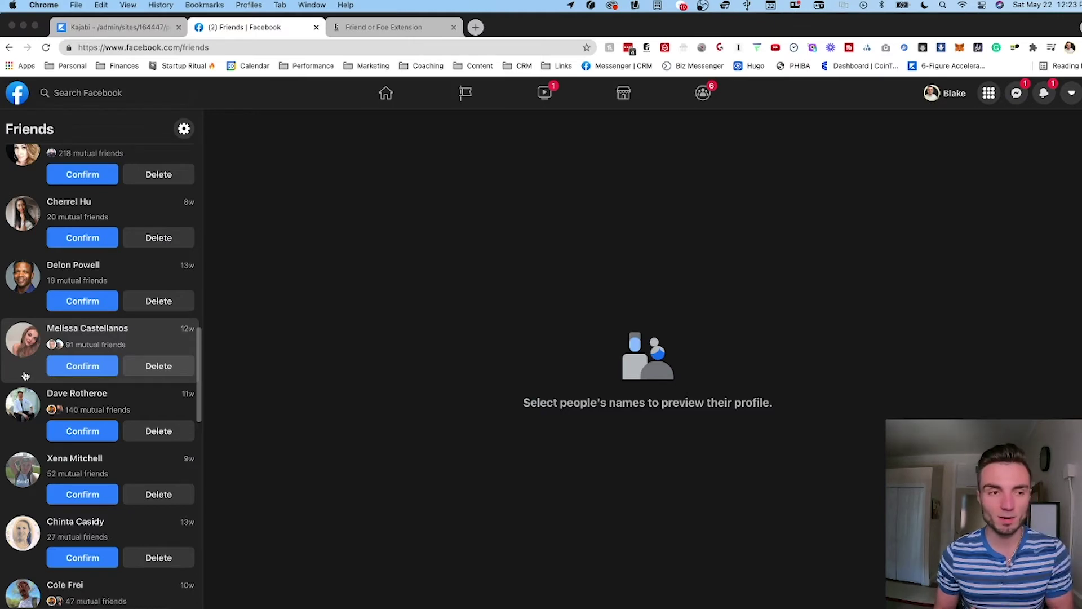
pyautogui.click(646, 48)
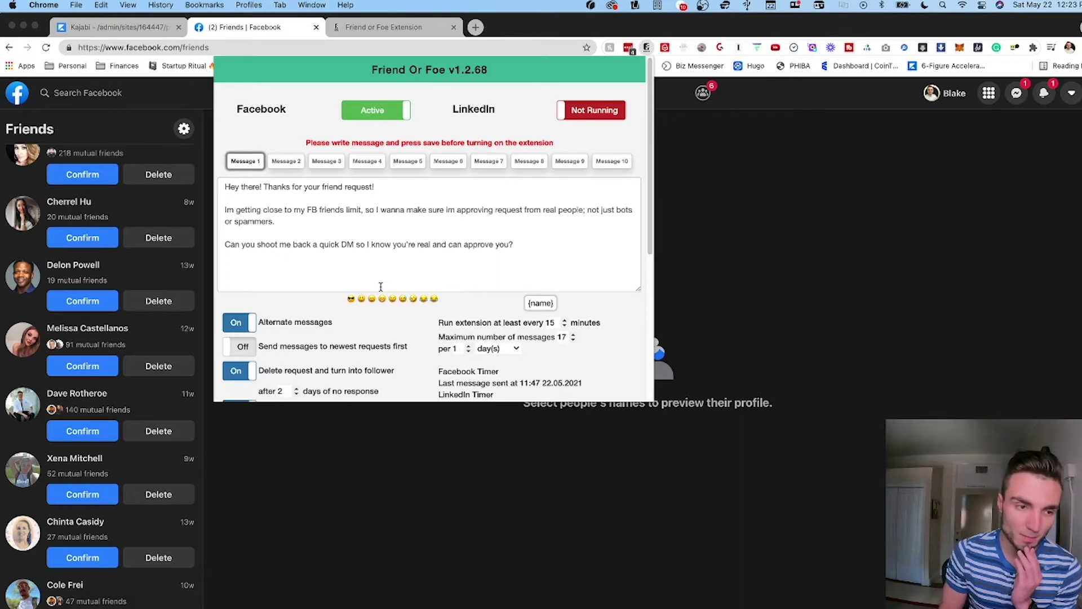
# Review Message 1's greeting, friends-limit sentence, real-people wording and closing DM question.
pyautogui.doubleClick(232, 188)
pyautogui.moveTo(259, 190); pyautogui.dragTo(374, 188)
pyautogui.click(354, 220)
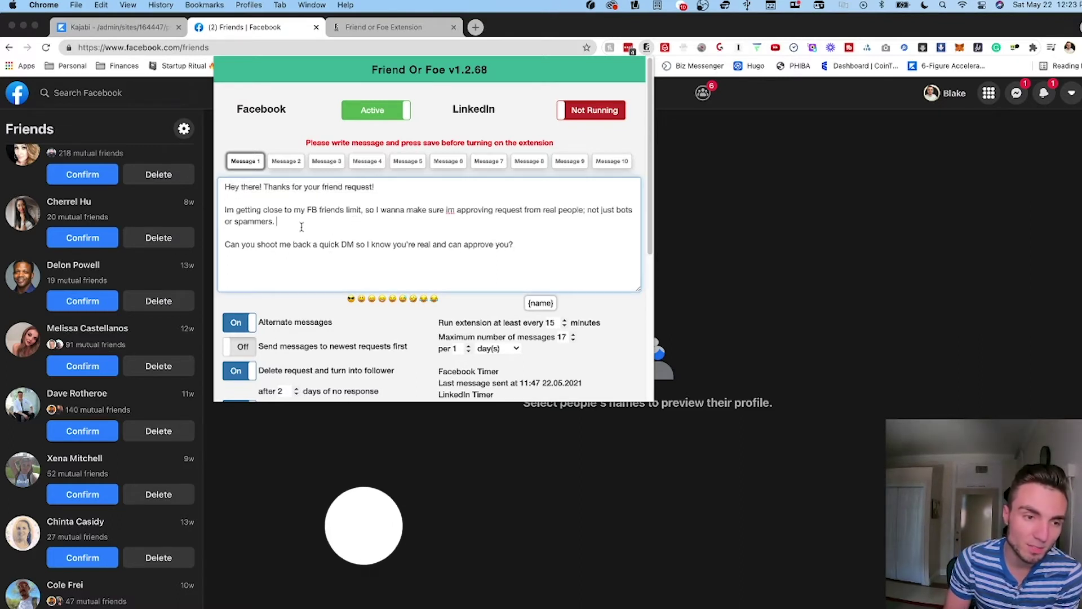
pyautogui.moveTo(236, 210); pyautogui.dragTo(340, 211)
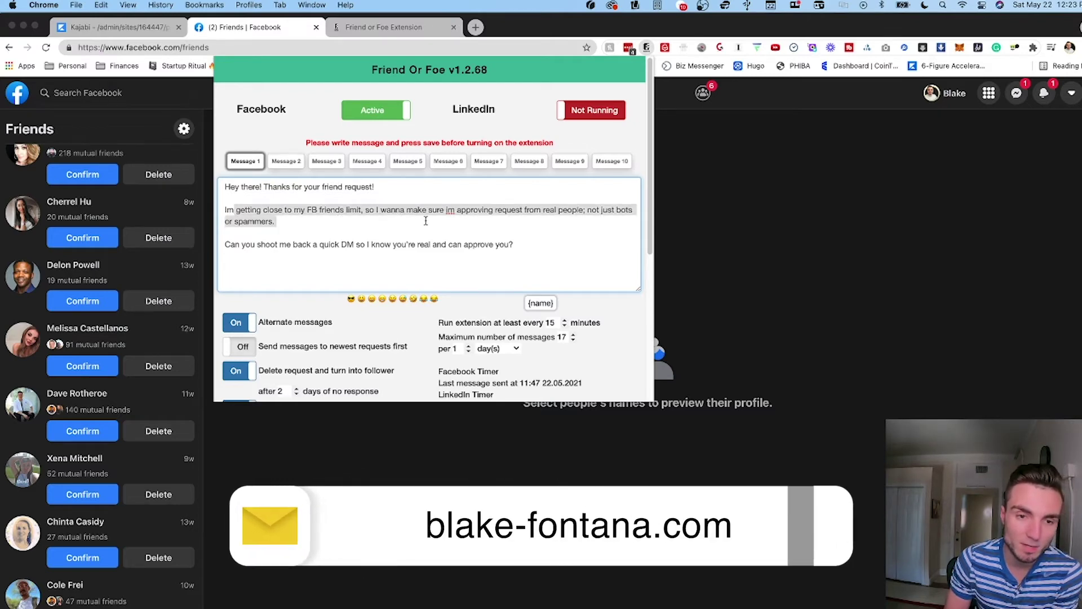
pyautogui.click(460, 215)
pyautogui.moveTo(526, 211); pyautogui.dragTo(560, 211)
pyautogui.click(337, 229)
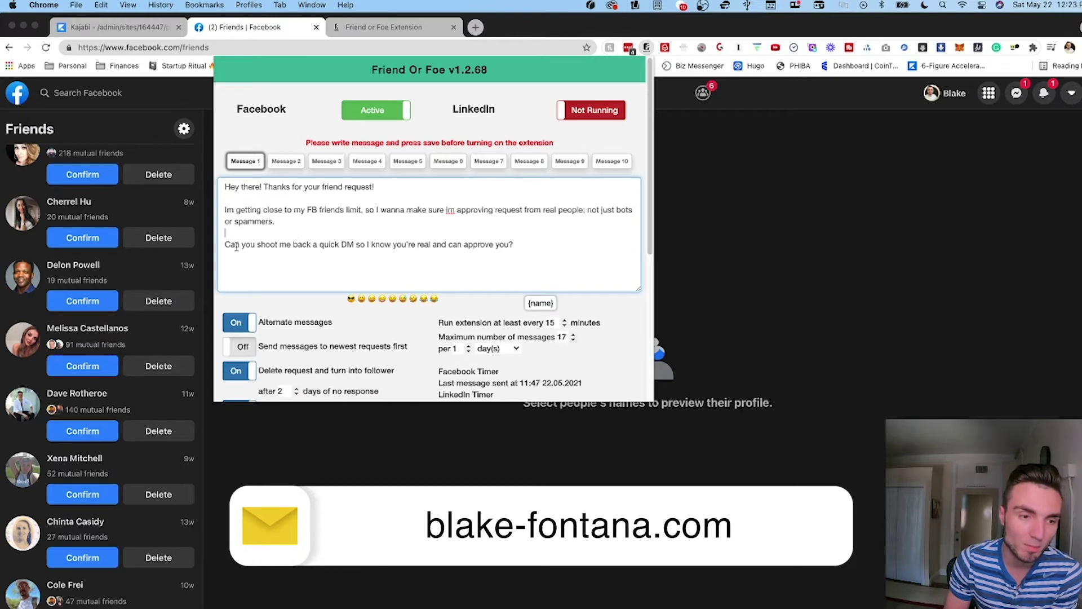
pyautogui.moveTo(225, 244); pyautogui.dragTo(512, 246)
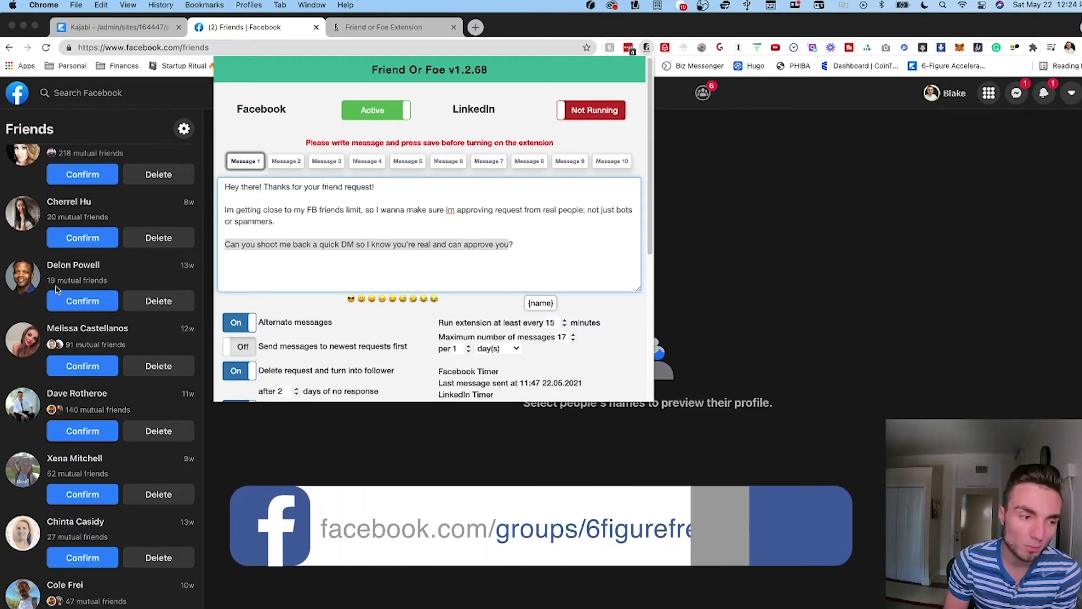
# Review the run-every-15-minutes and 17 maximum messages per day settings, then the whole message.
pyautogui.scroll(-1, 398, 291)
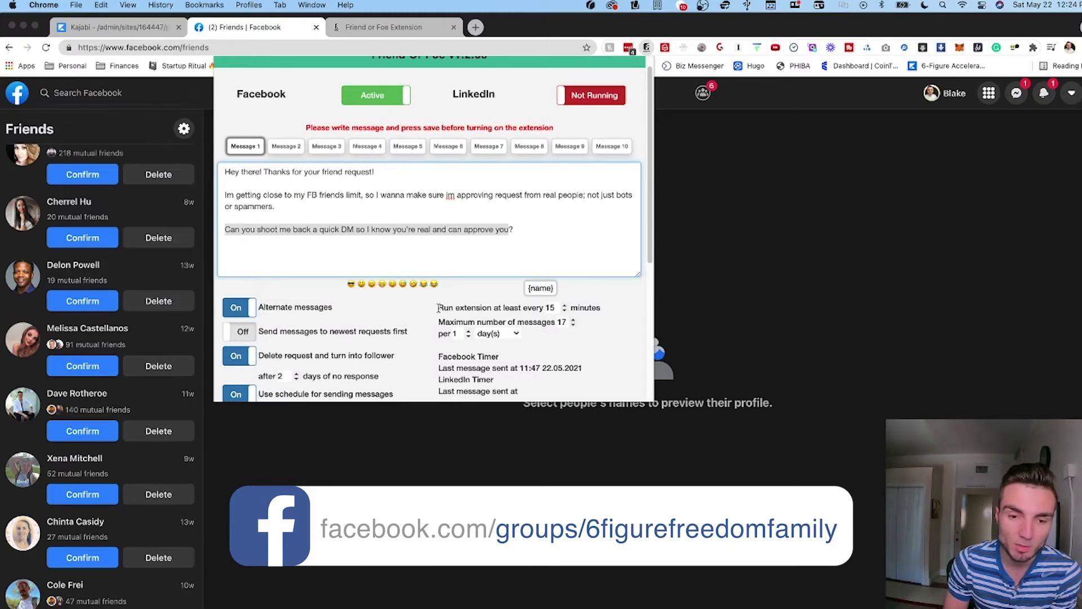
pyautogui.moveTo(439, 308); pyautogui.dragTo(540, 316)
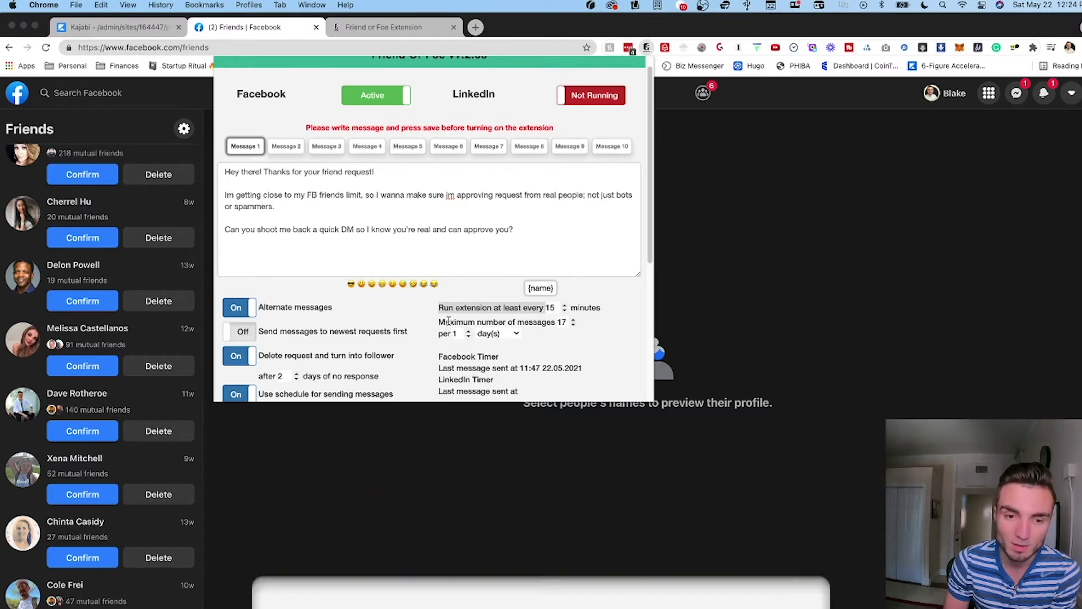
pyautogui.moveTo(439, 322); pyautogui.dragTo(553, 325)
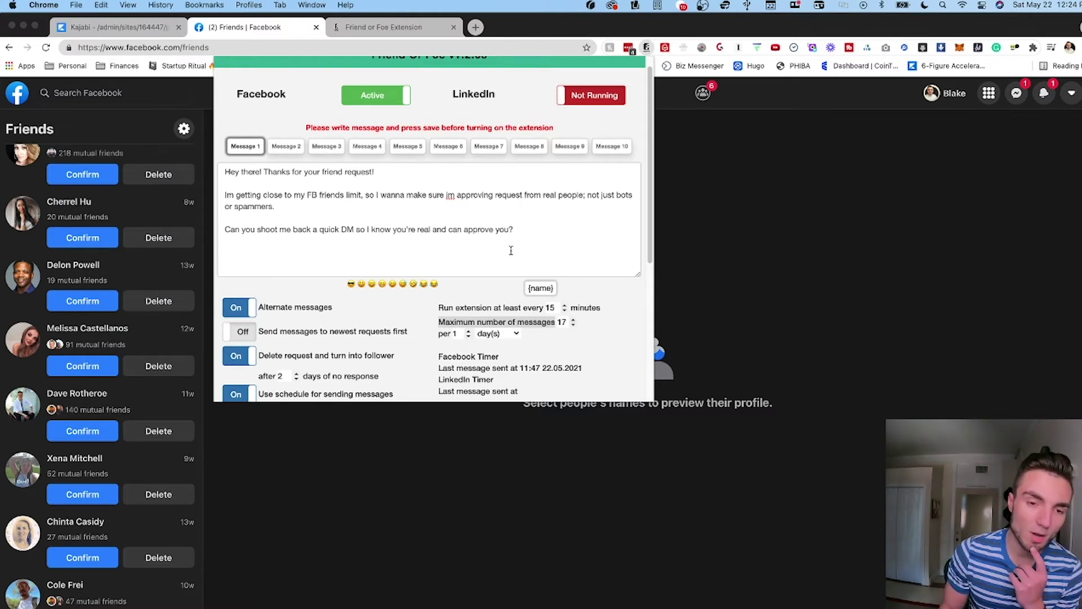
pyautogui.moveTo(540, 231); pyautogui.dragTo(214, 169)
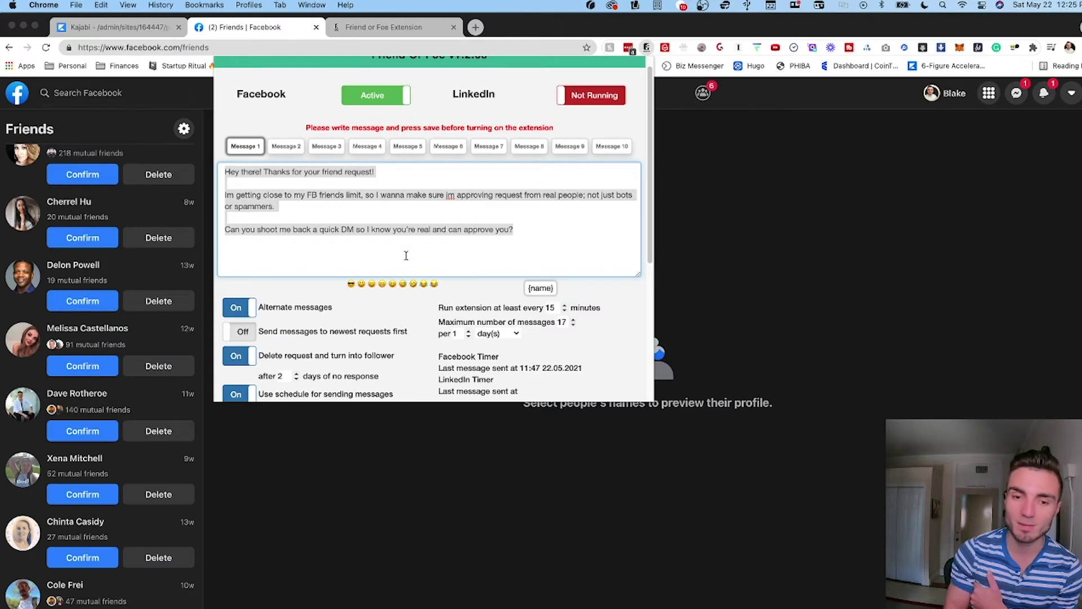
pyautogui.click(337, 215)
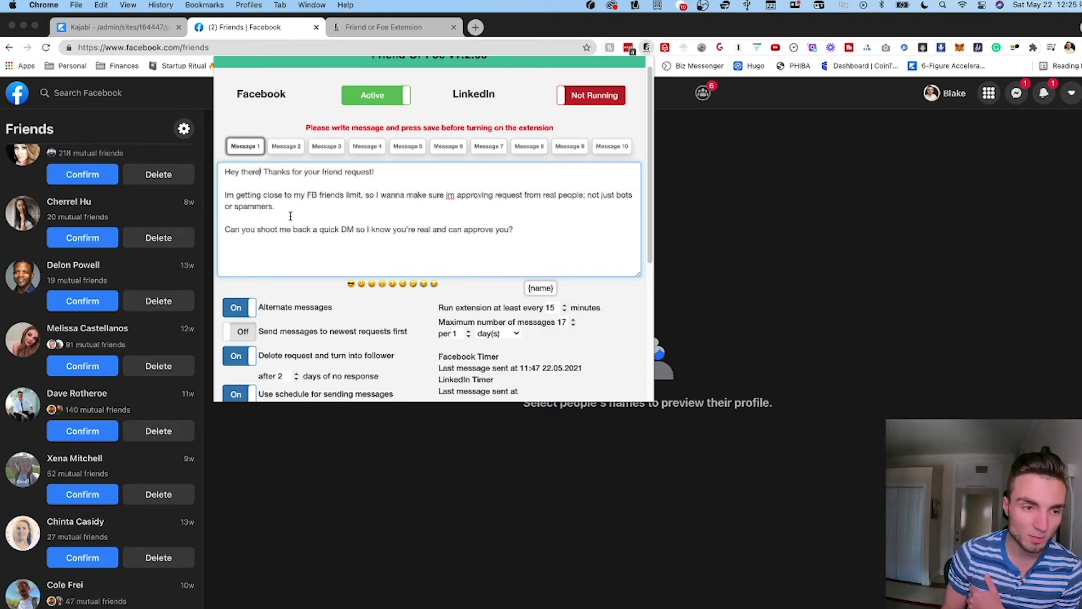
# Replace 'there' after 'Hey' in Message 1 with the {name} placeholder.
pyautogui.click(243, 171)
pyautogui.press('Delete')
pyautogui.press('Delete')
pyautogui.press('Delete')
pyautogui.press('Delete')
pyautogui.press('Delete')
pyautogui.press('Delete')
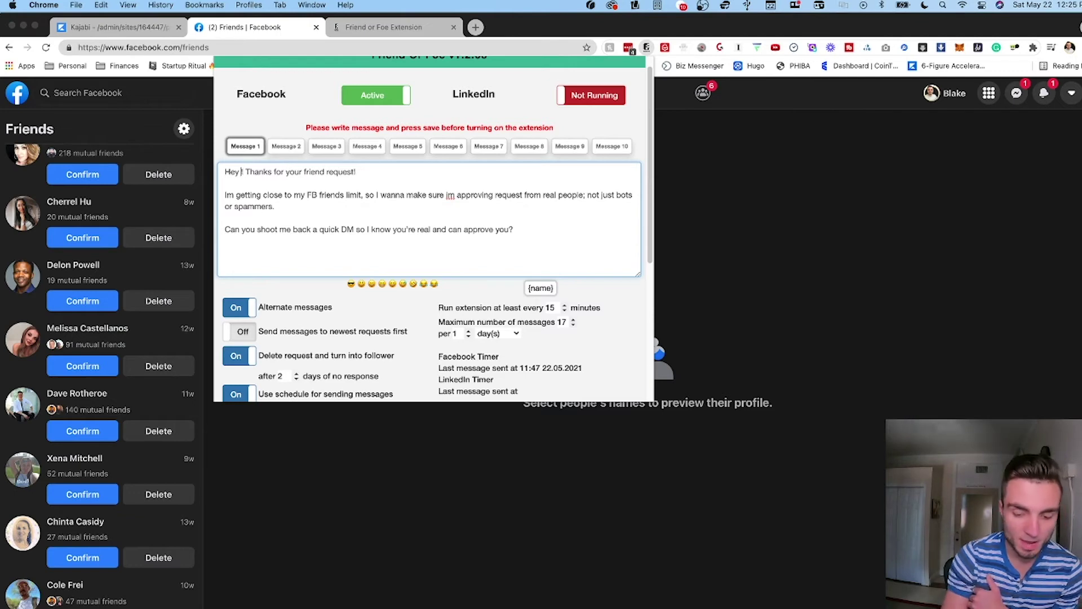
pyautogui.click(543, 291)
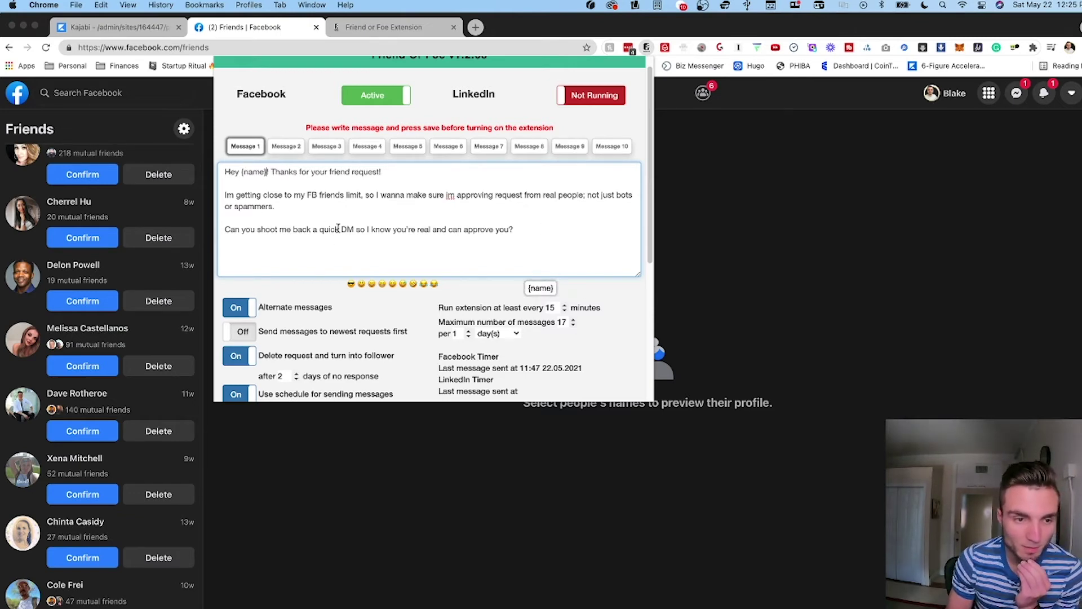
pyautogui.scroll(-3, 333, 243)
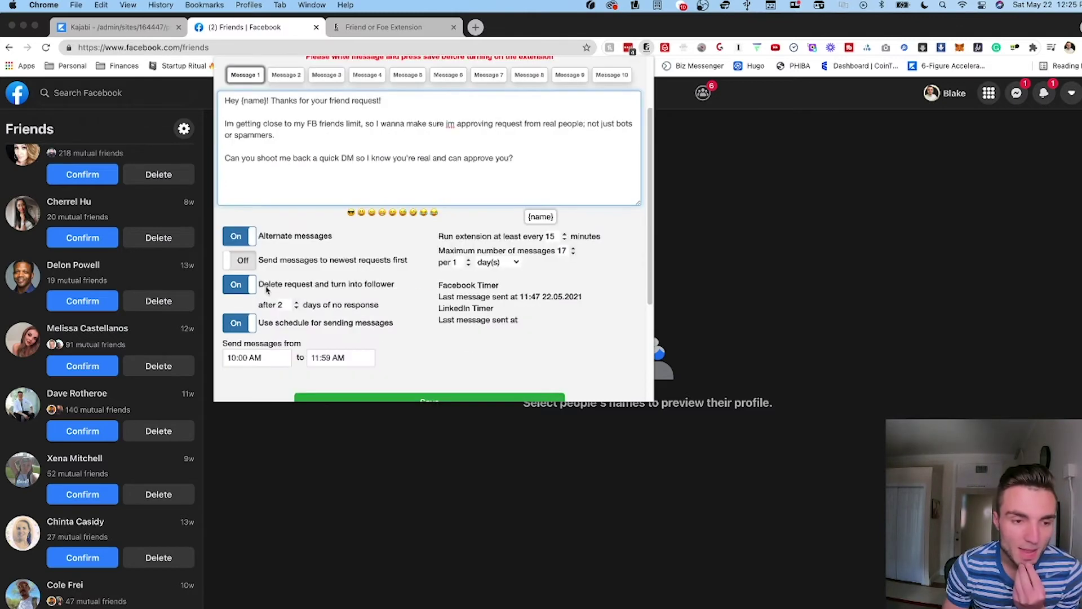
pyautogui.scroll(1, 299, 214)
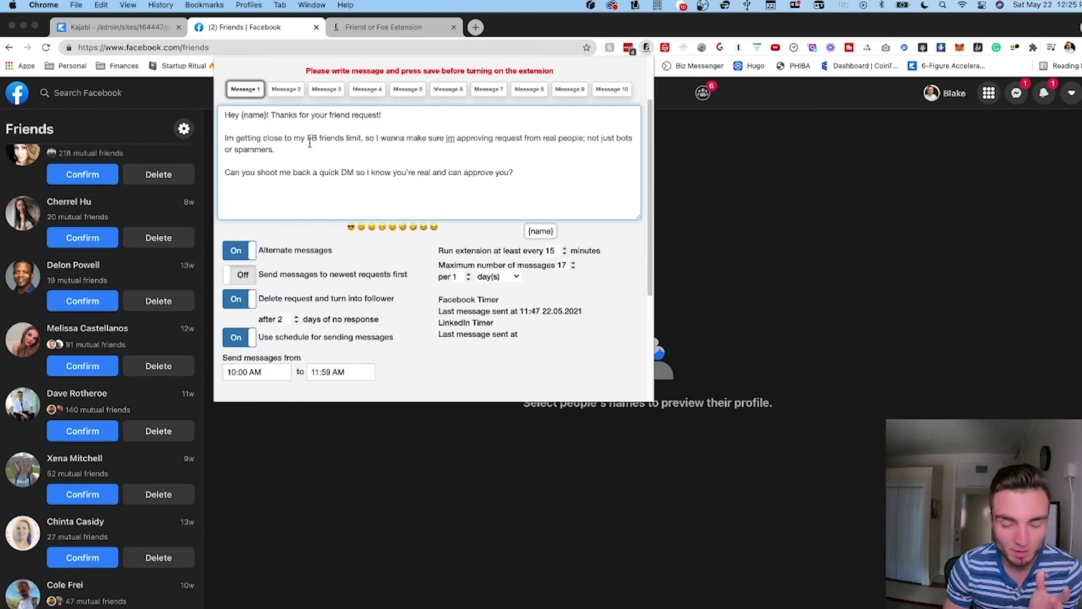
pyautogui.moveTo(515, 173); pyautogui.dragTo(222, 115)
pyautogui.click(262, 148)
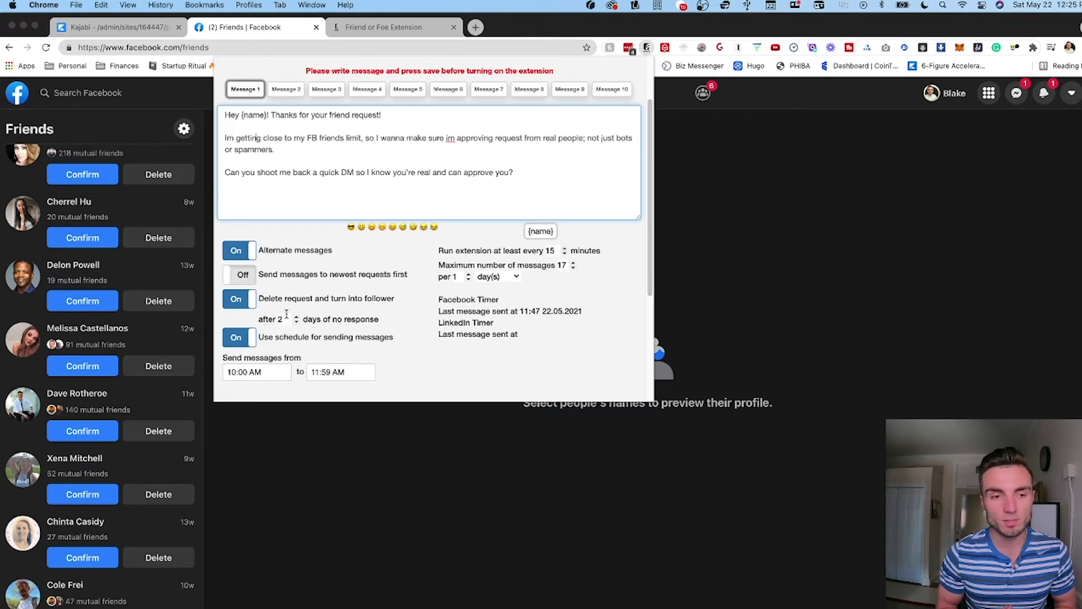
pyautogui.click(273, 373)
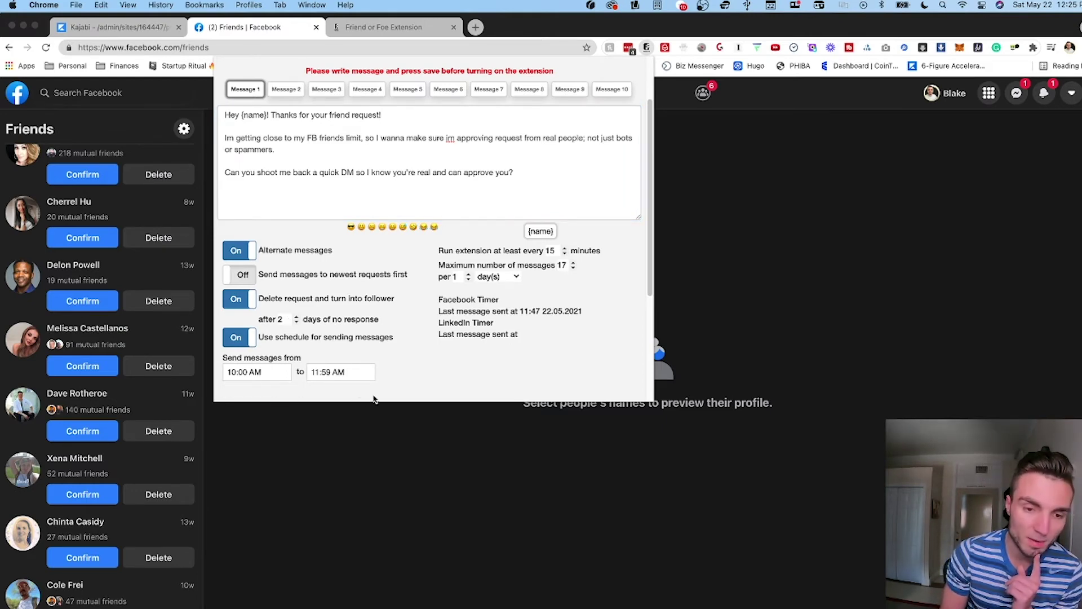
pyautogui.scroll(3, 311, 302)
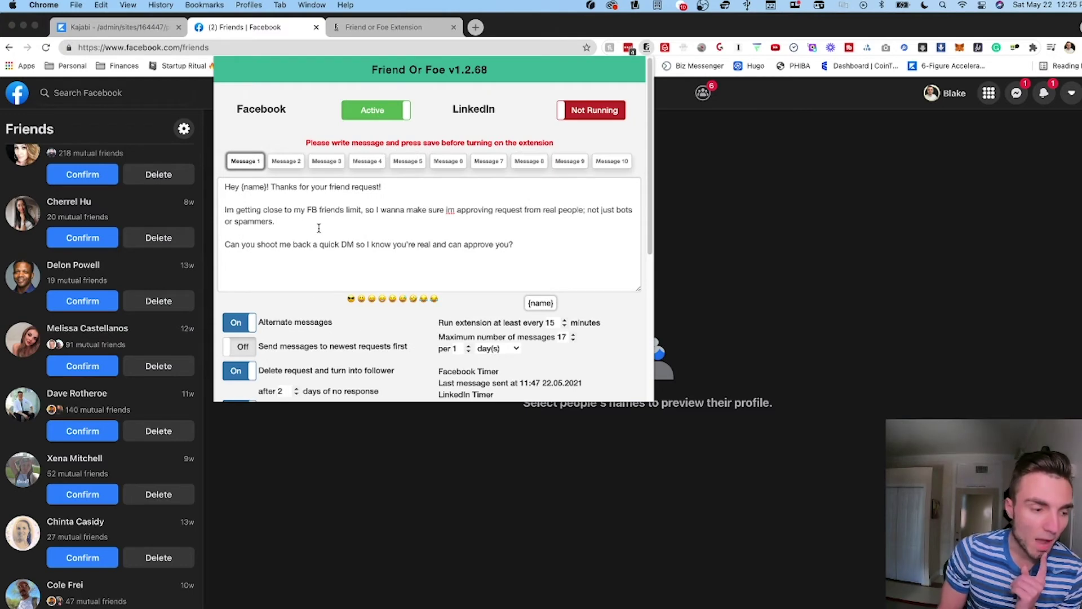
# Switch to Message 2 and review its 'Thanks for adding me' opening paragraph.
pyautogui.click(293, 163)
pyautogui.scroll(-4, 304, 234)
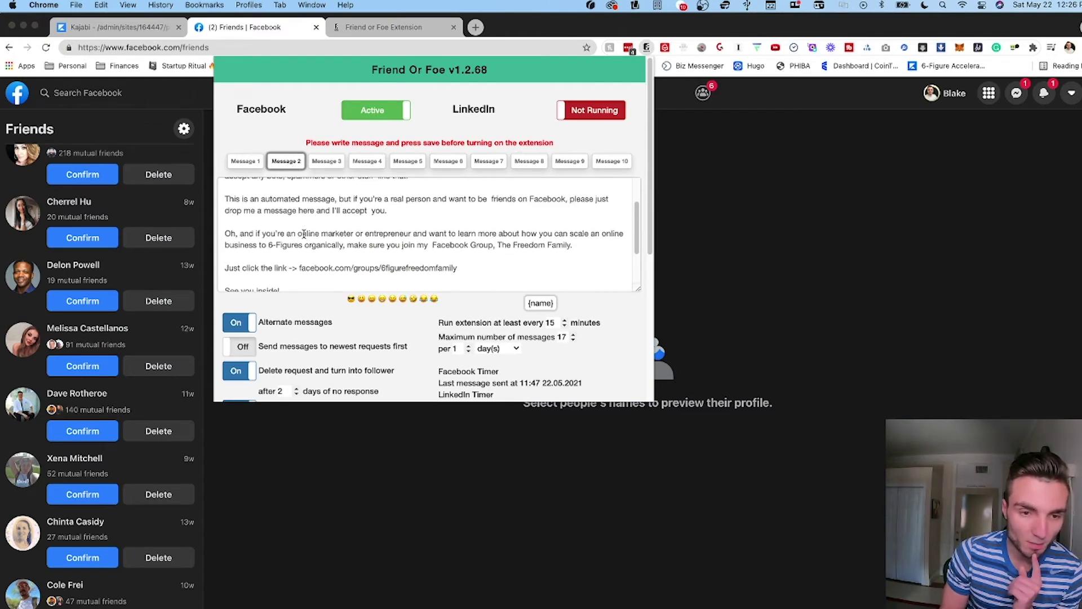
pyautogui.scroll(5, 306, 236)
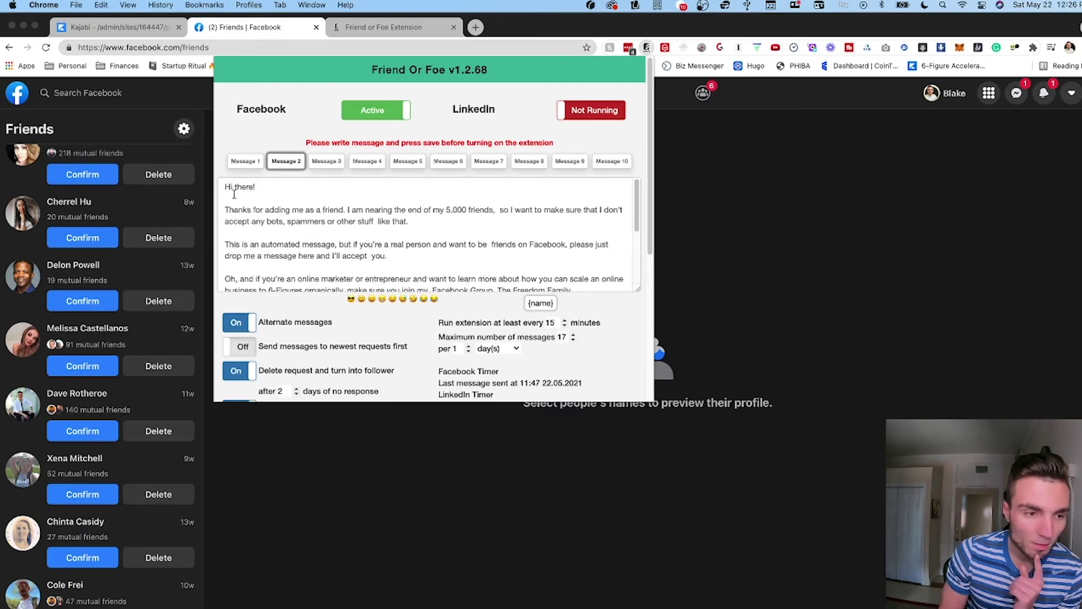
pyautogui.moveTo(230, 210); pyautogui.dragTo(374, 224)
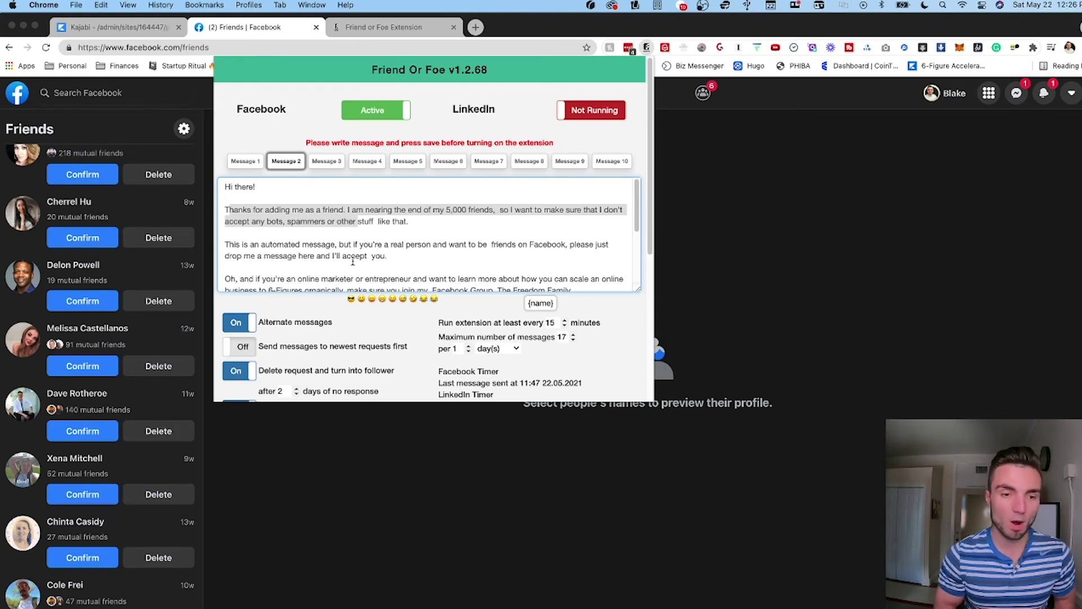
# Review Message 2's group link line and closing 'See you inside!', staying on Message 2.
pyautogui.scroll(-1, 366, 259)
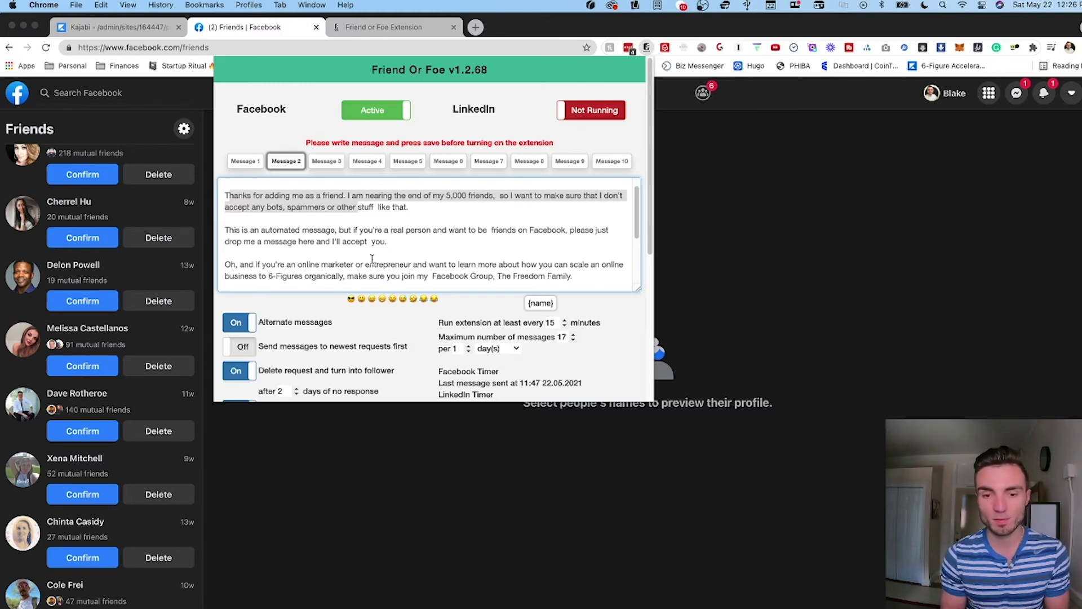
pyautogui.scroll(-4, 372, 260)
pyautogui.moveTo(240, 214); pyautogui.dragTo(385, 219)
pyautogui.click(459, 214)
pyautogui.moveTo(282, 249); pyautogui.dragTo(262, 230)
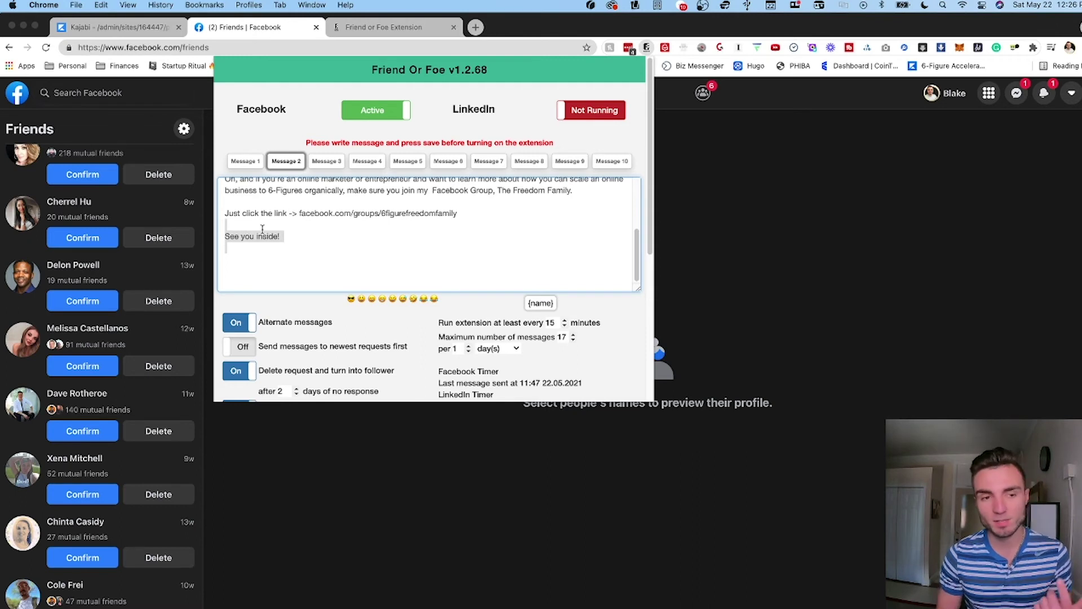
pyautogui.click(248, 162)
pyautogui.click(291, 163)
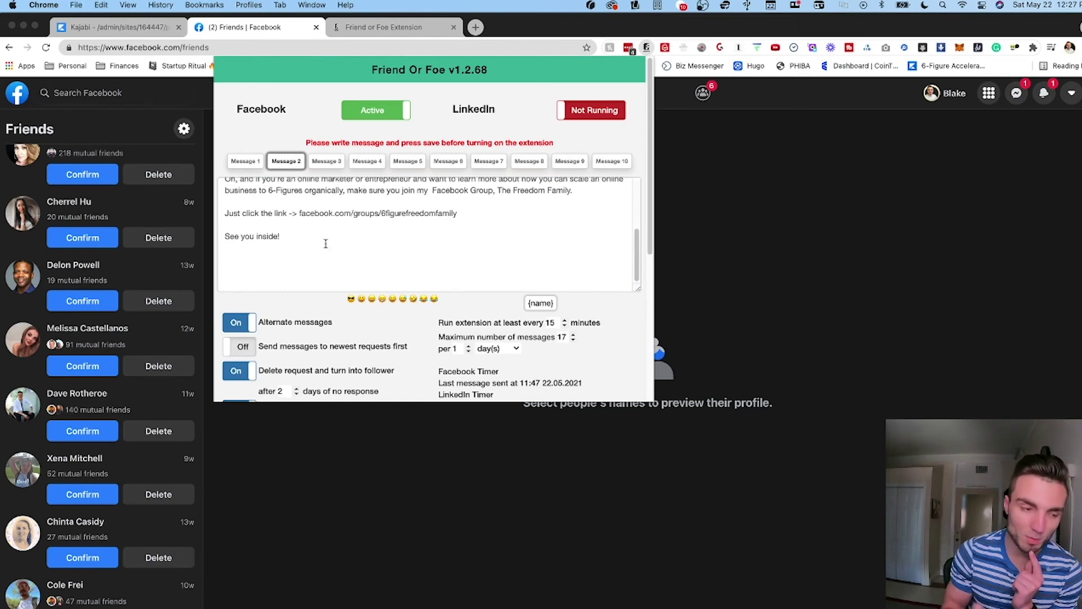
# Confirm message slots 3, 4 and 10 are empty, then return to Message 1 without adding an emoji.
pyautogui.click(327, 162)
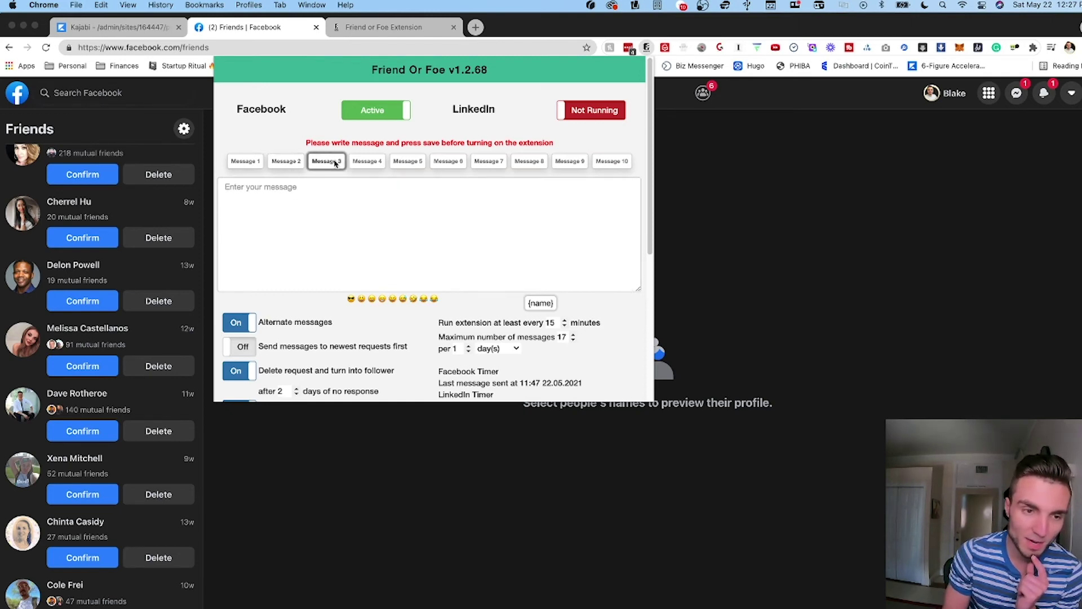
pyautogui.click(366, 163)
pyautogui.click(611, 162)
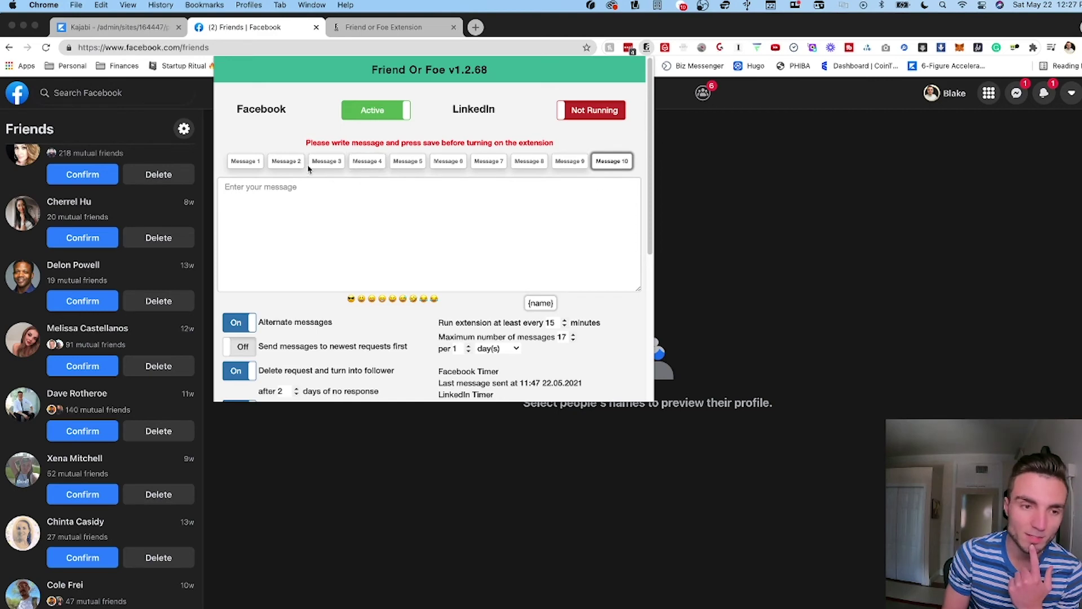
pyautogui.click(244, 162)
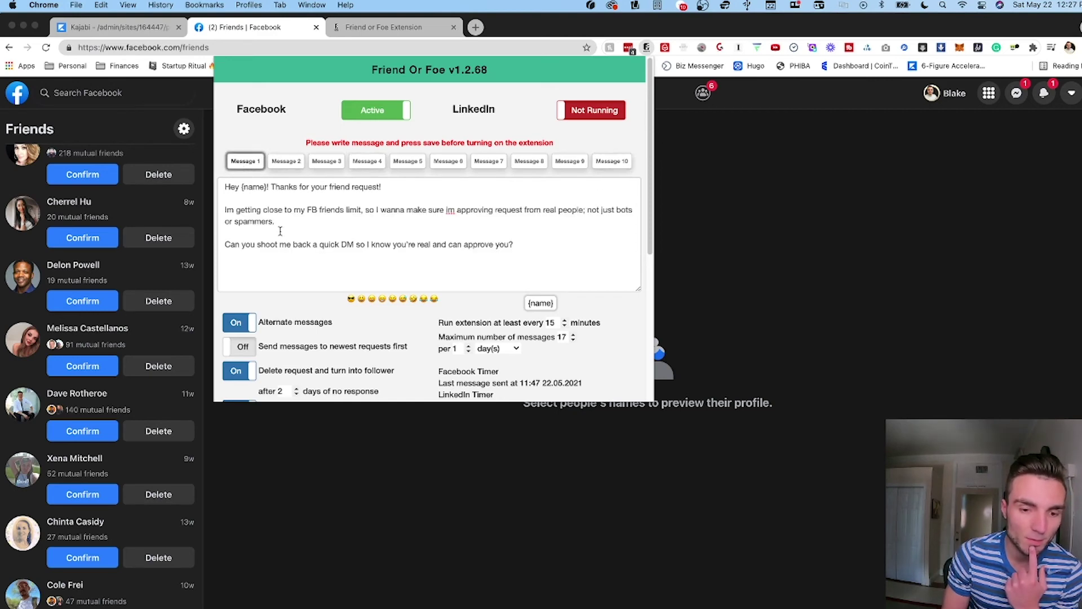
pyautogui.click(351, 299)
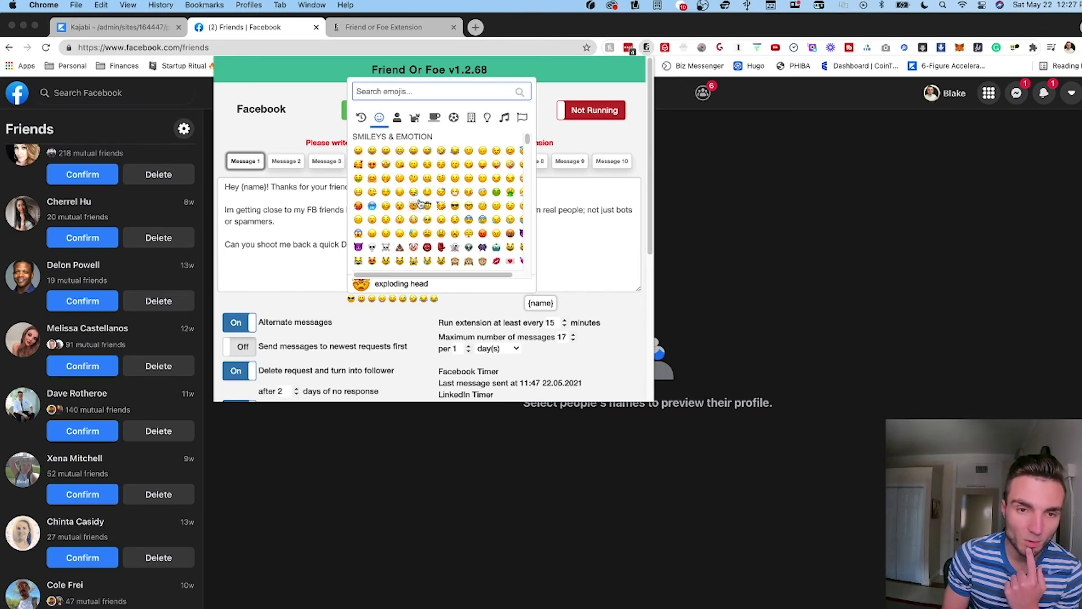
pyautogui.click(312, 286)
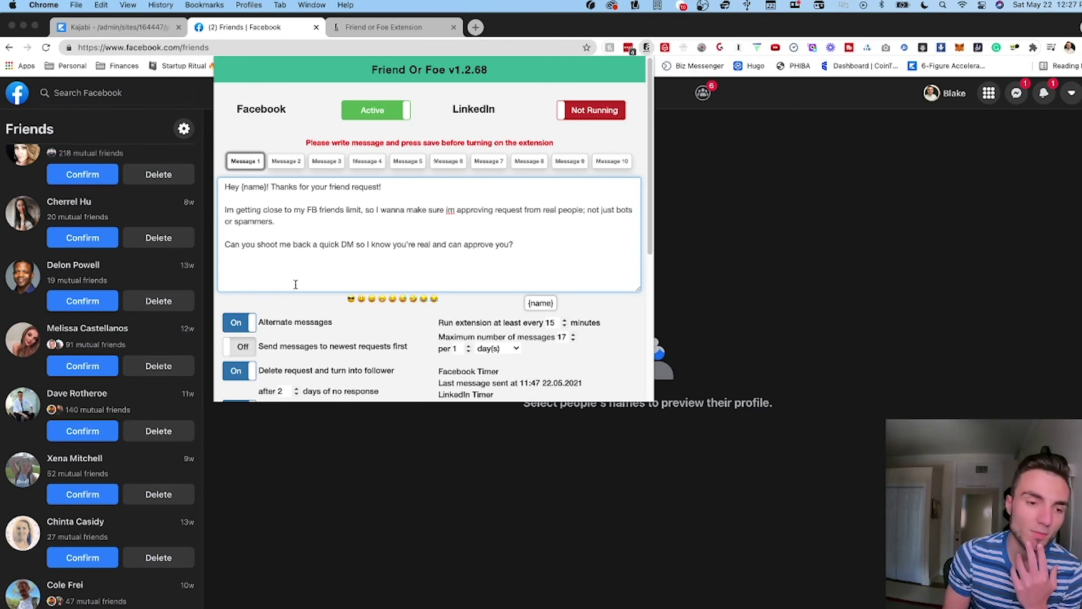
pyautogui.scroll(-1, 357, 324)
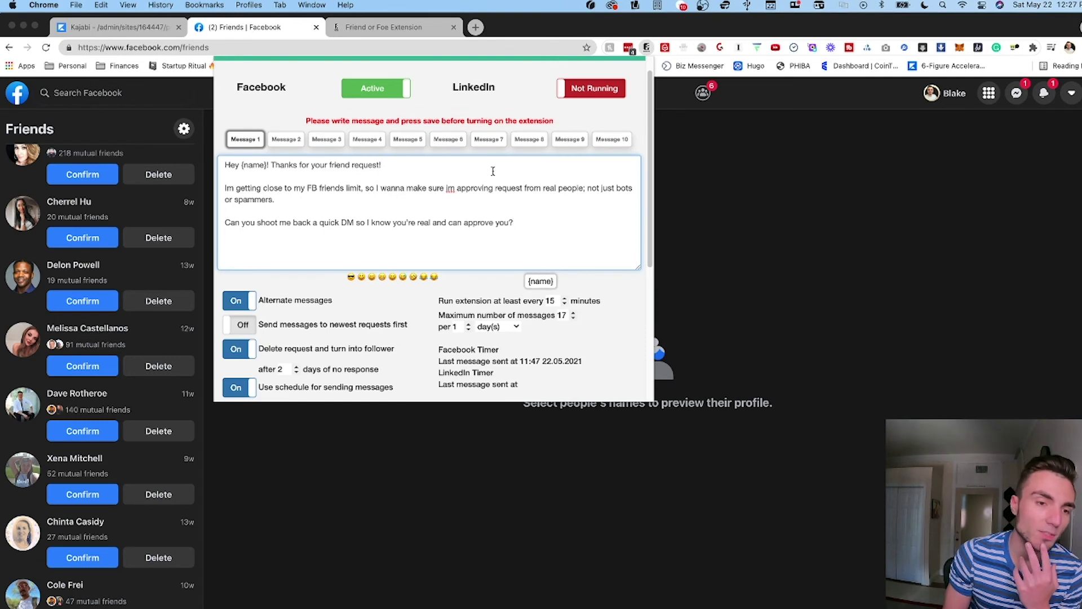